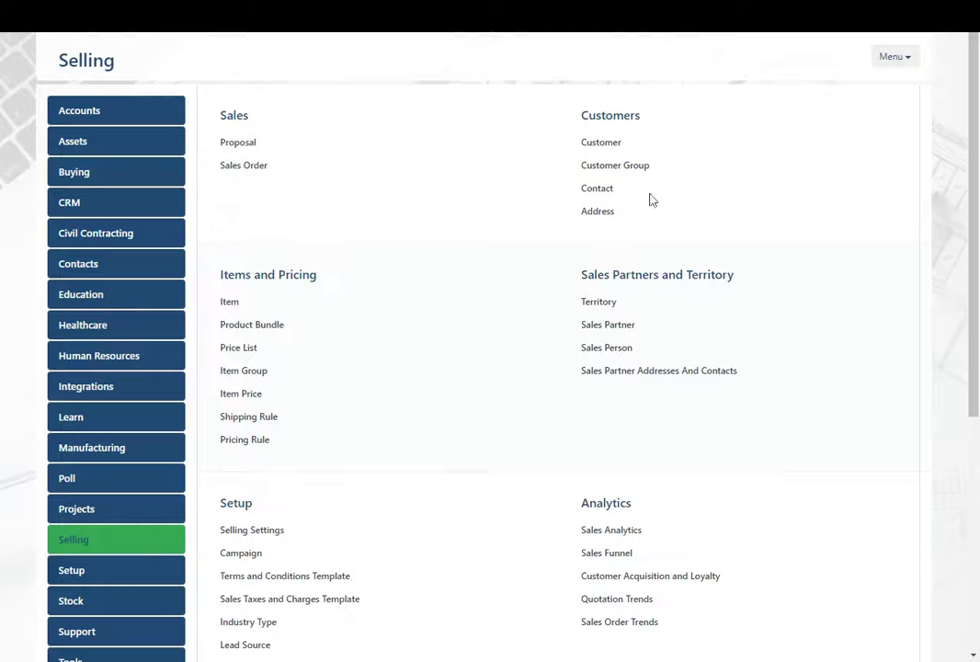
Open the Customer list from the Selling workspace and start a new customer
left_click(602, 143)
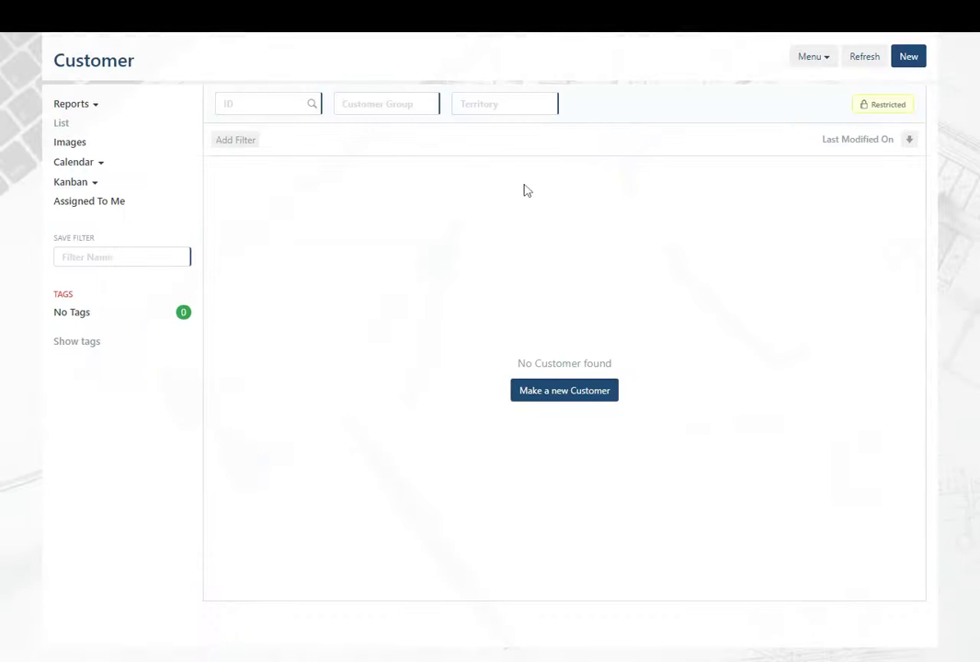
left_click(536, 391)
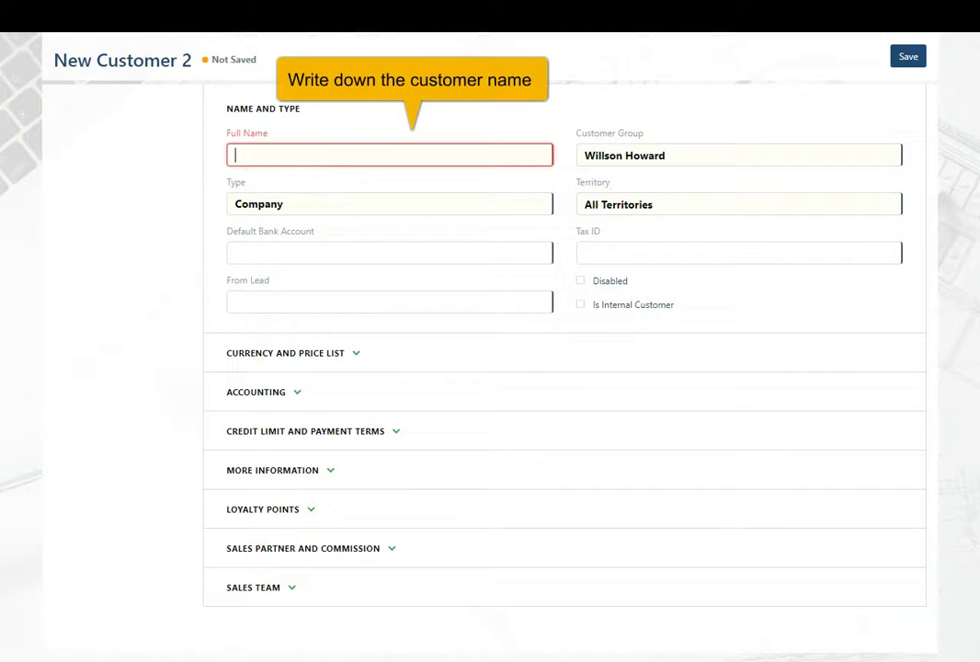
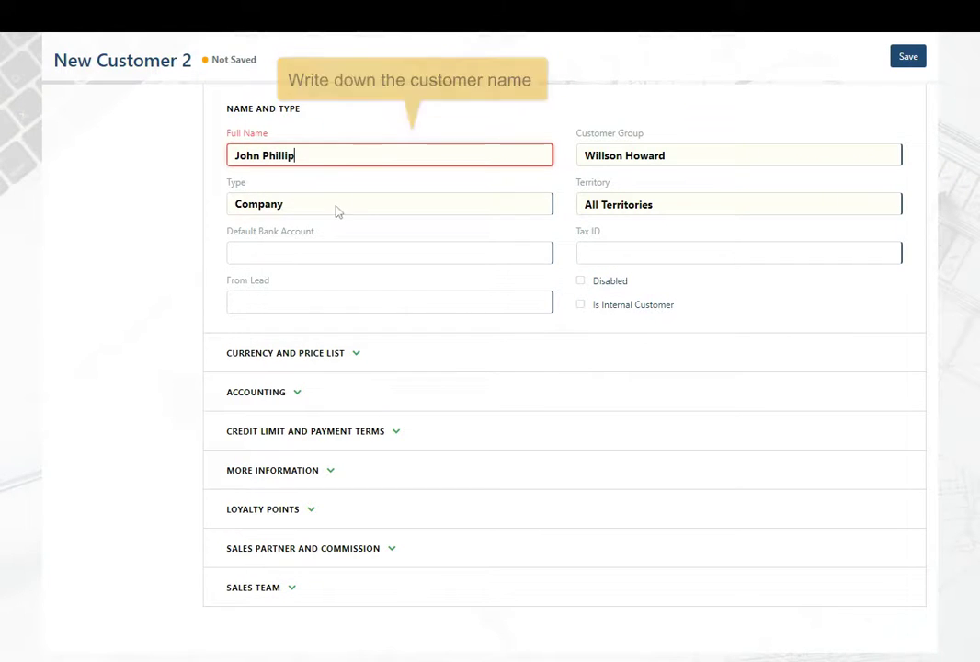
Enter the customer's full name and leave Default Bank Account empty
key("Tab")
key("Tab")
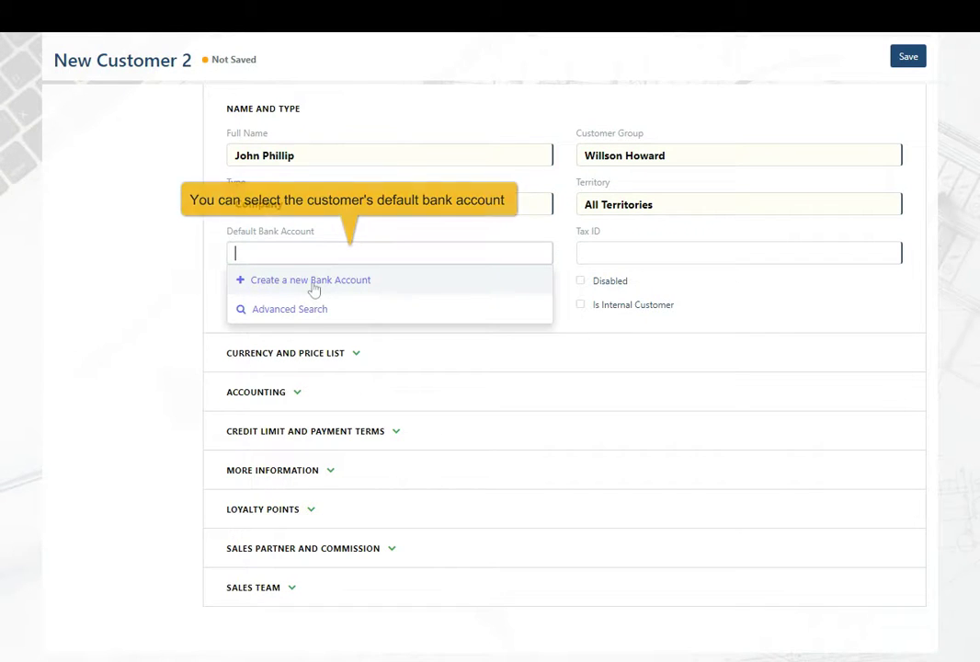
key("Tab")
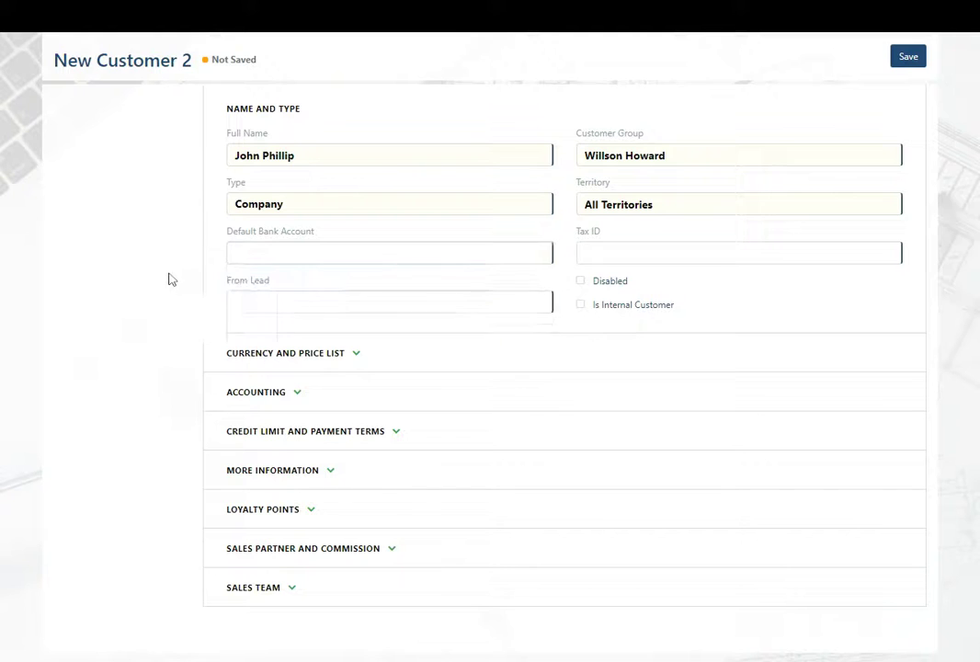
Skip the From Lead field, enter the customer's tax ID, and expand Currency and Price List
left_click(241, 304)
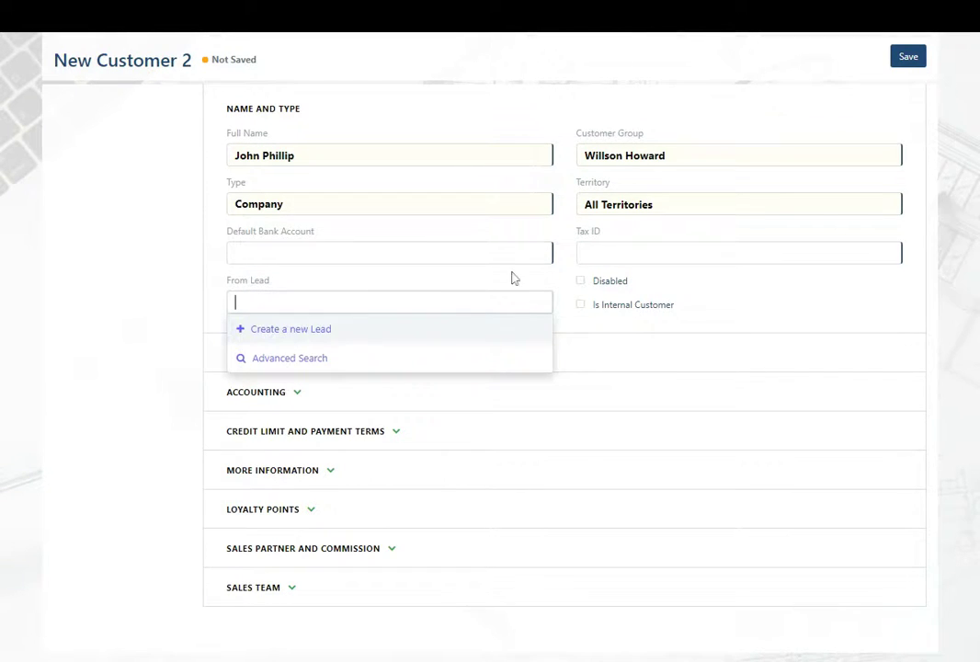
key("Escape")
left_click(644, 253)
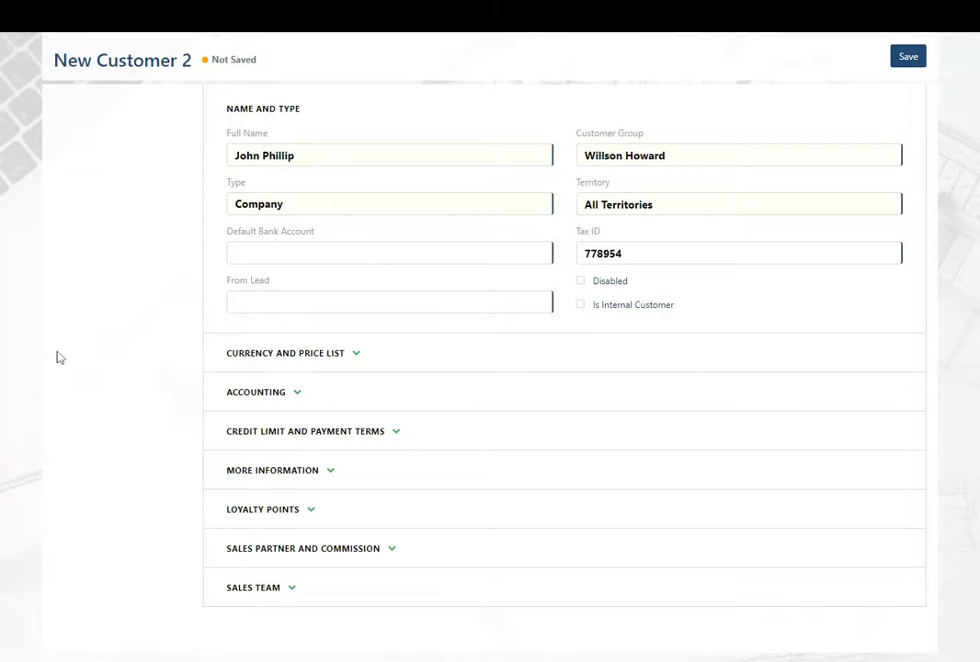
left_click(321, 355)
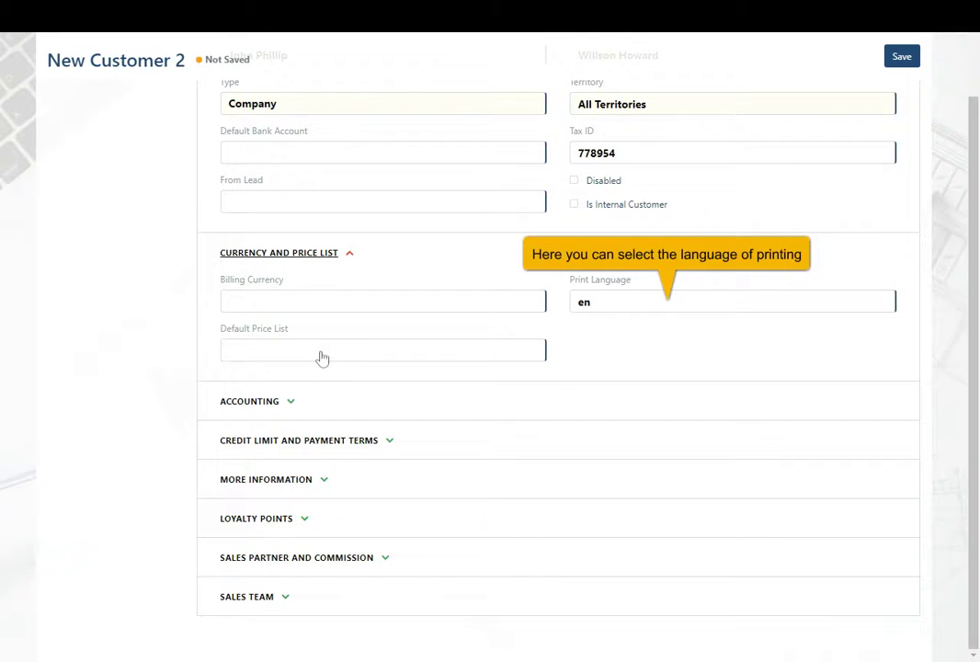
Set billing currency to GBP and default price list to Standard Selling UK
left_click(230, 302)
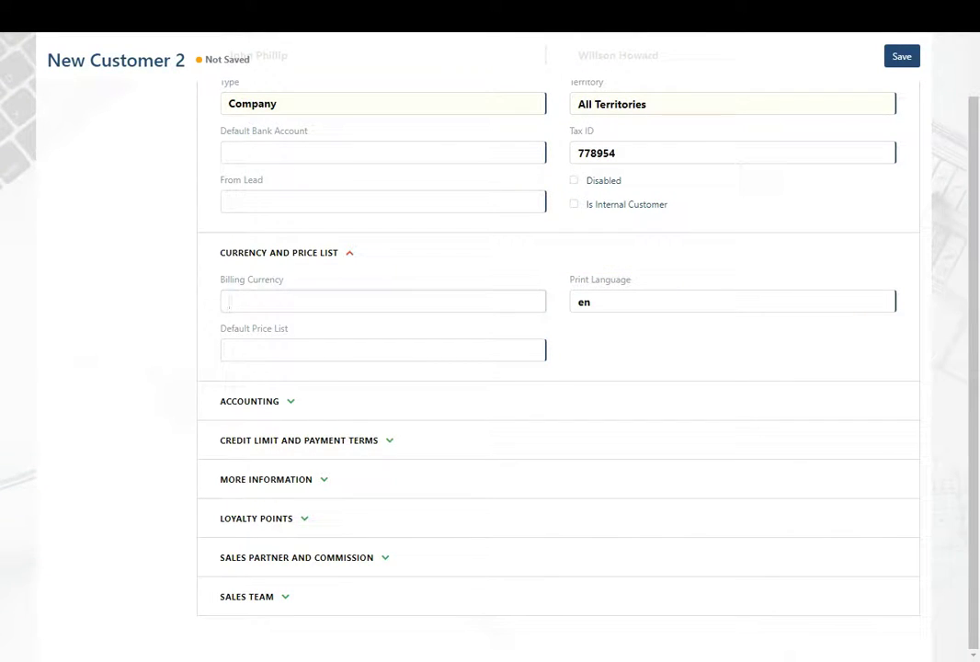
type("gbp")
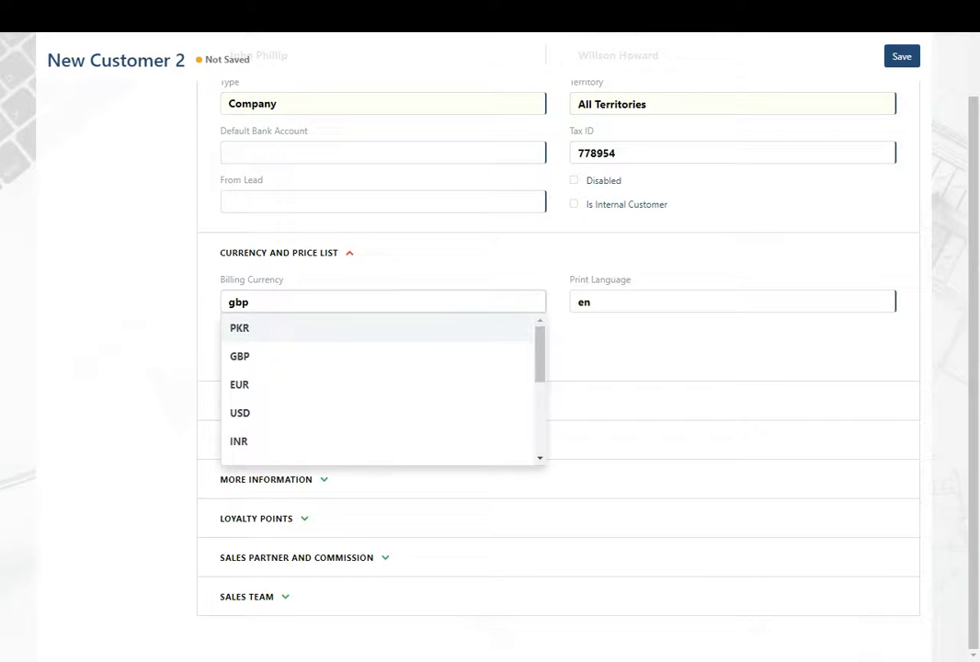
key("Down")
key("Return")
left_click(230, 349)
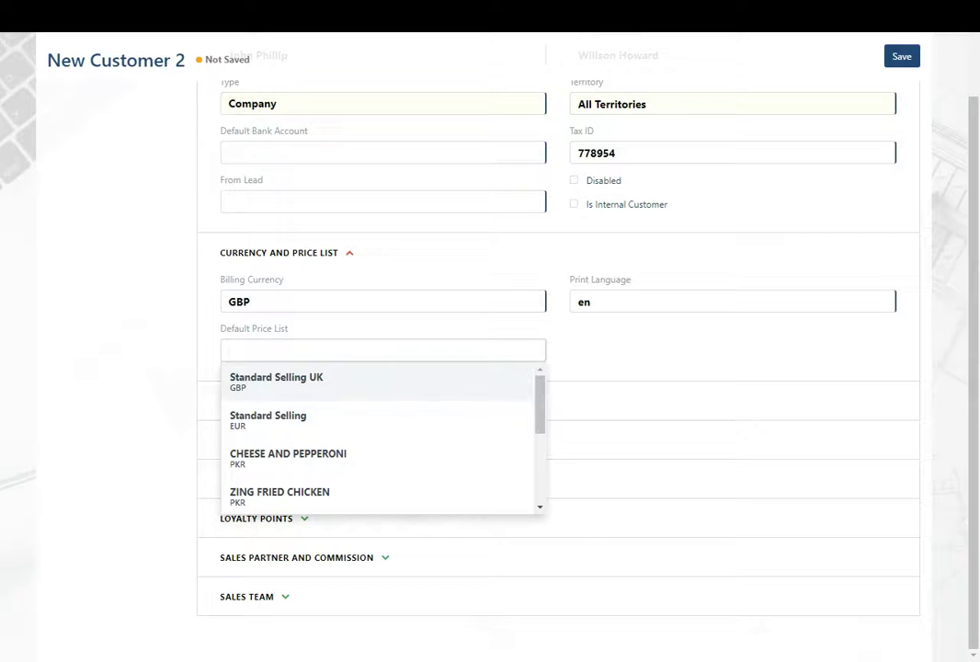
left_click(300, 379)
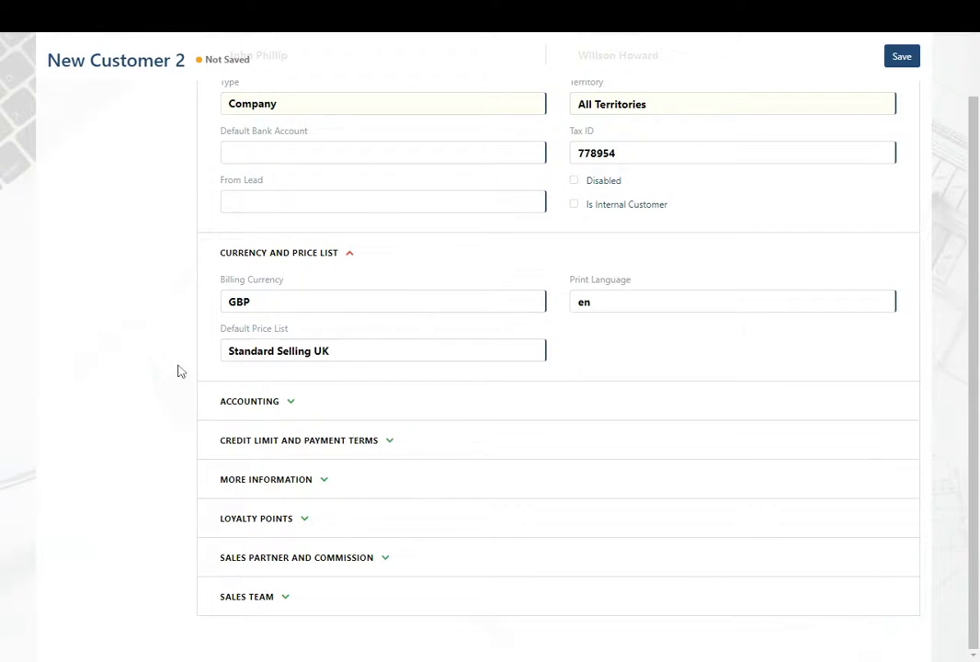
left_click(254, 401)
scroll(267, 408, "down", 2)
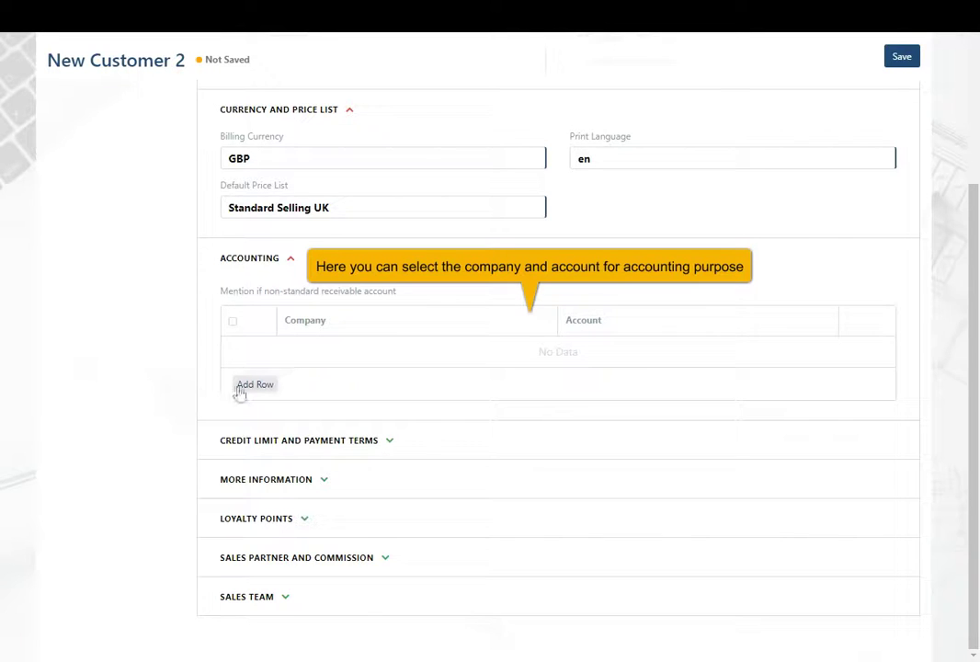
Add an accounting row with receivable account Debtors - WH for the company
left_click(242, 390)
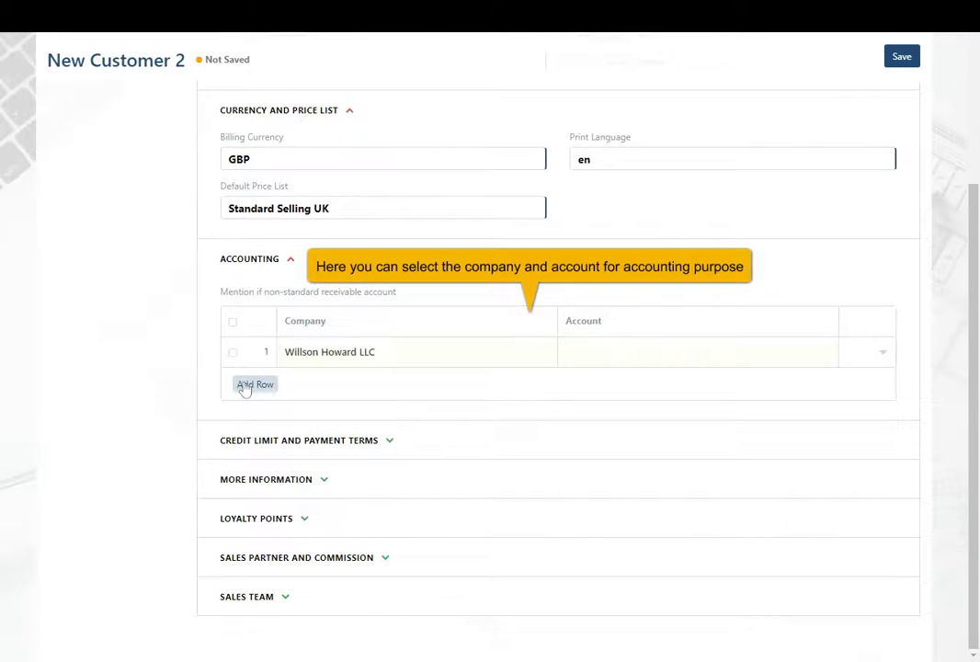
left_click(604, 348)
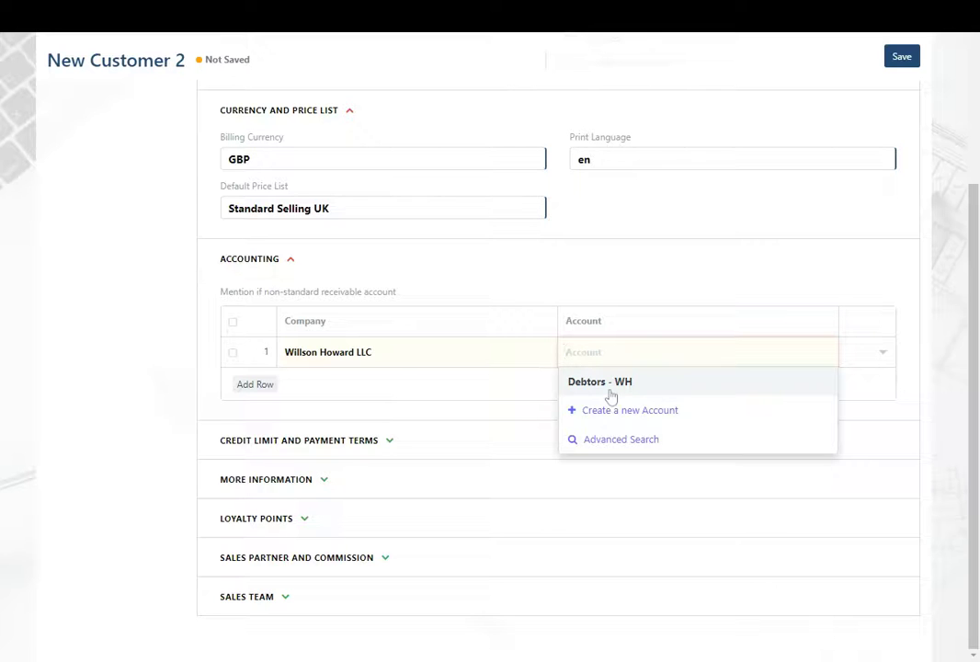
left_click(609, 390)
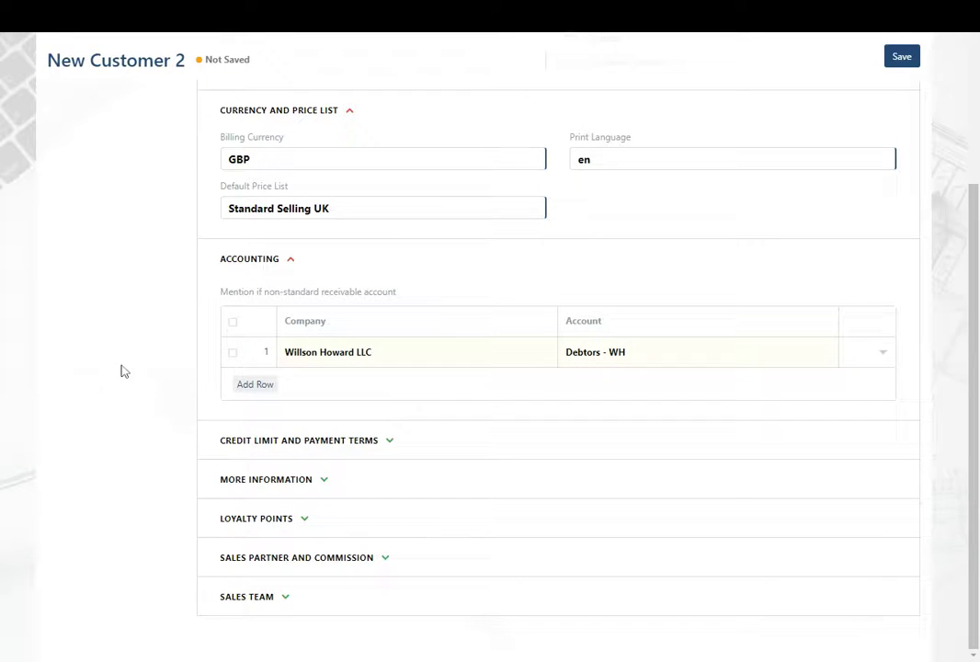
left_click(247, 442)
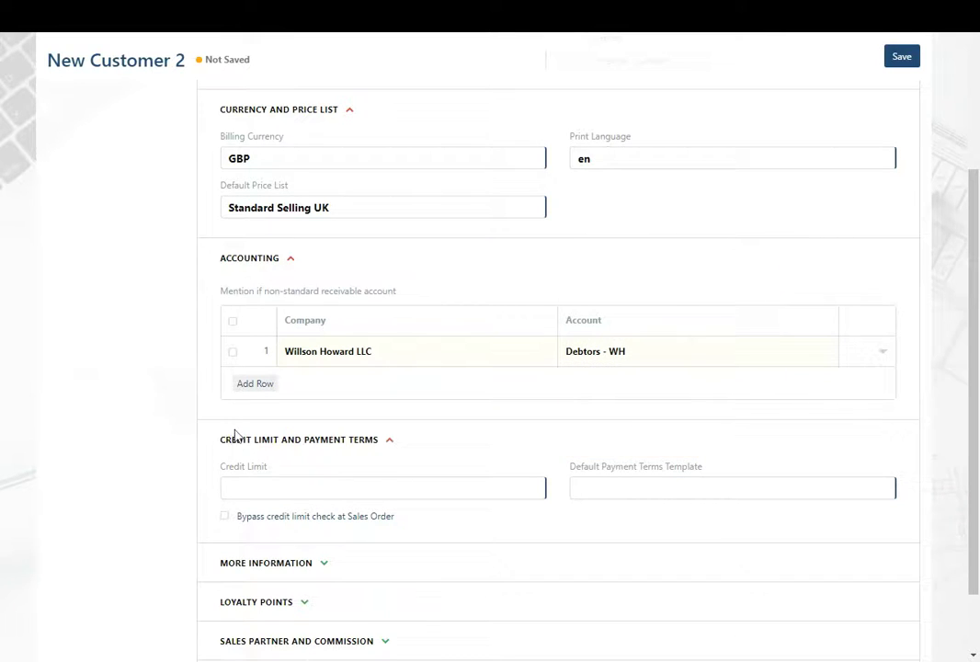
Leave Credit Limit and Default Payment Terms Template blank, then expand More Information
scroll(239, 432, "down", 1)
left_click(229, 405)
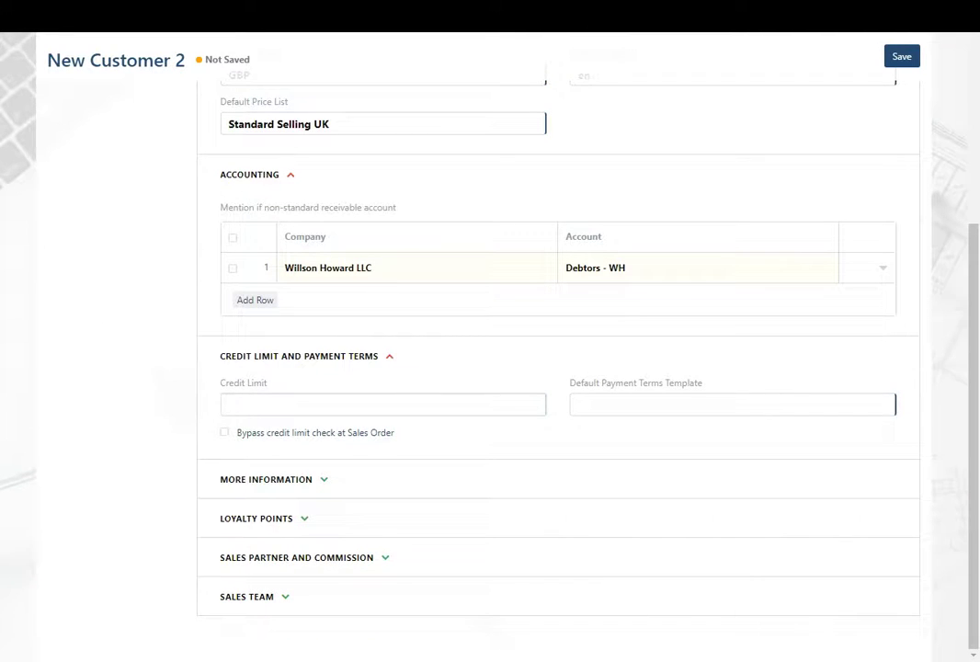
left_click(575, 407)
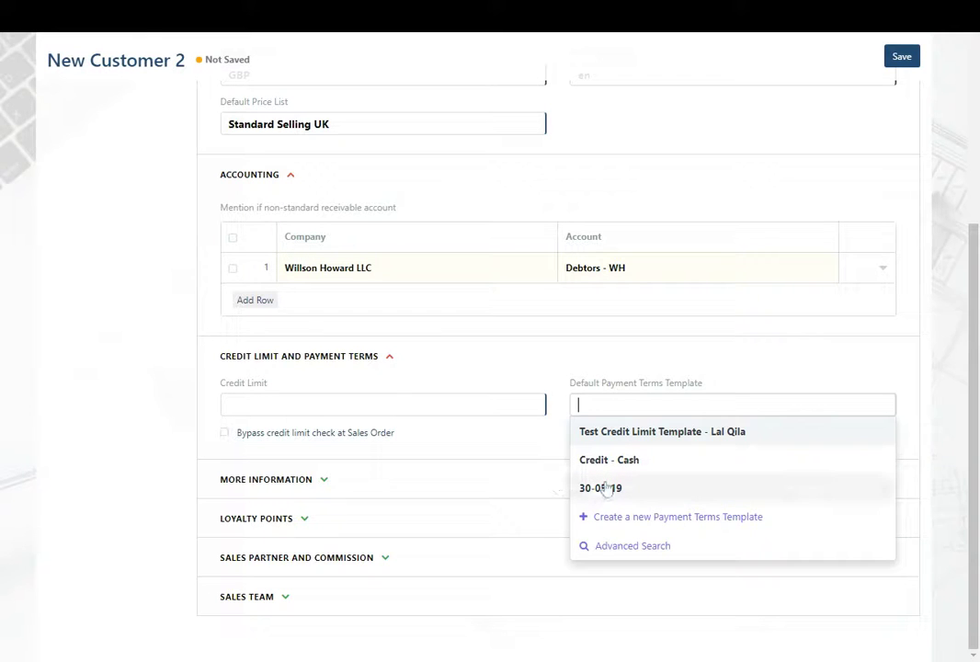
left_click(276, 479)
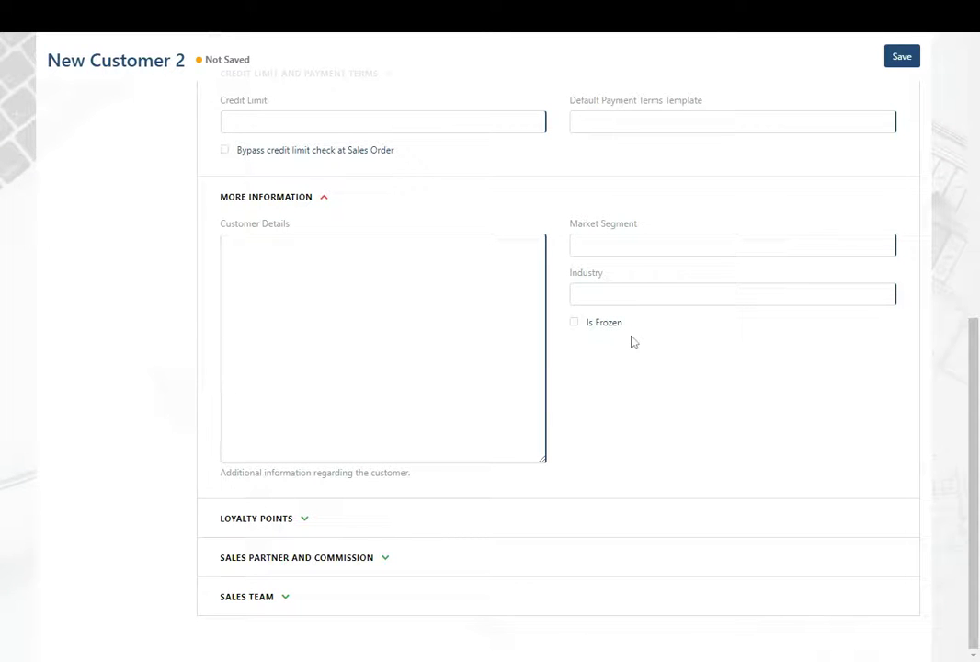
Expand the Loyalty Points, Sales Partner and Commission, and Sales Team sections
left_click(286, 520)
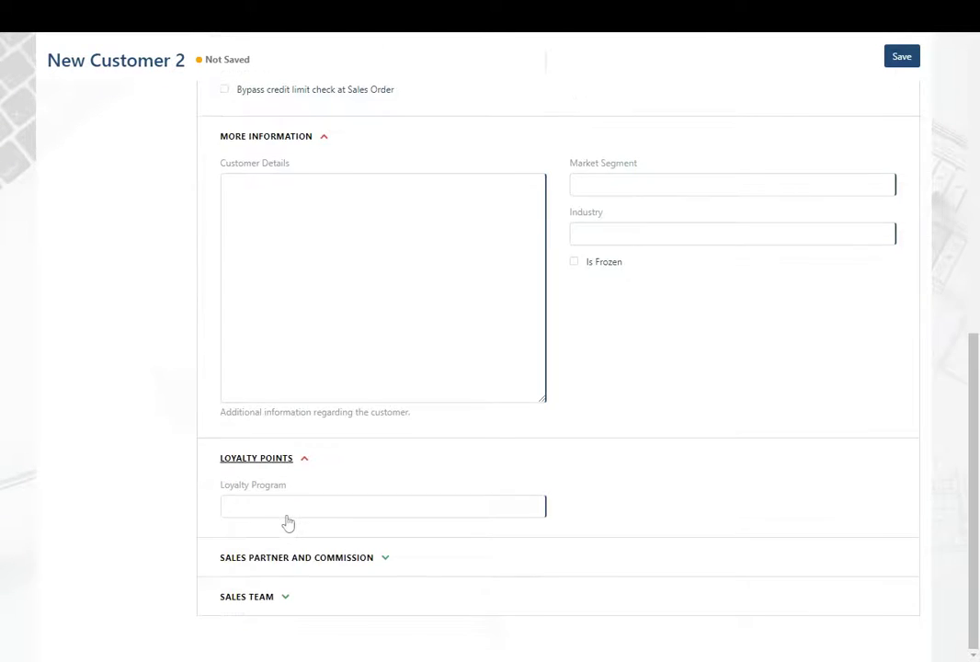
left_click(359, 564)
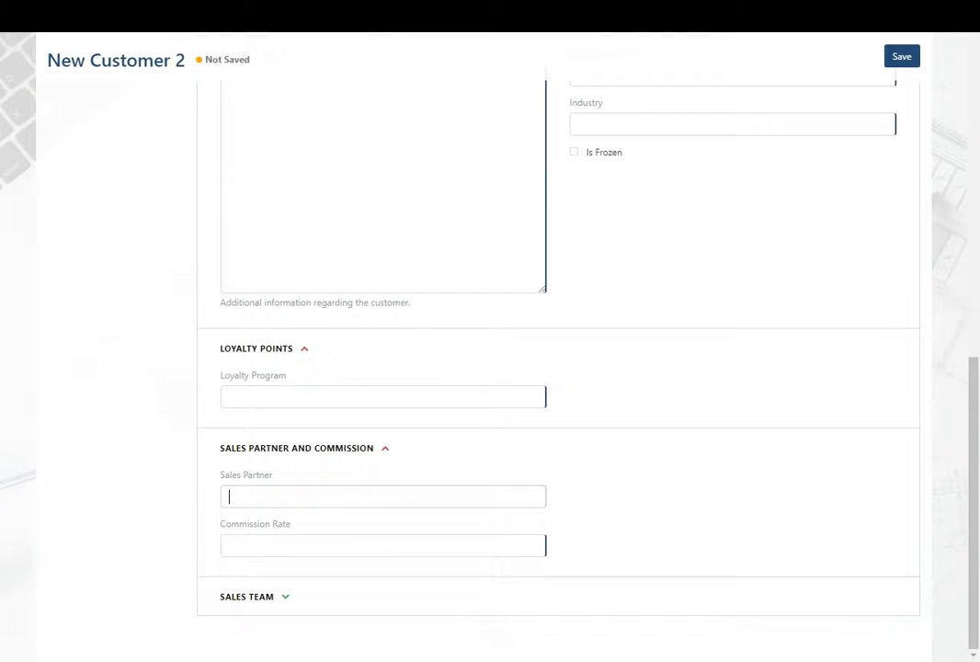
left_click(179, 517)
left_click(282, 598)
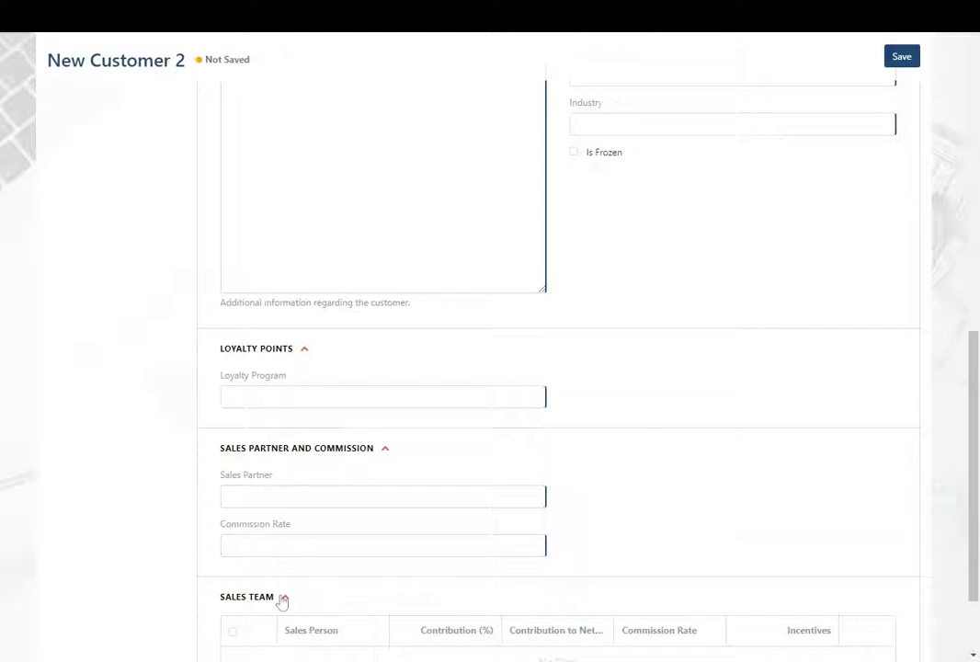
Add a Sales Team row without choosing a sales person, then scroll back to the top
left_click(265, 583)
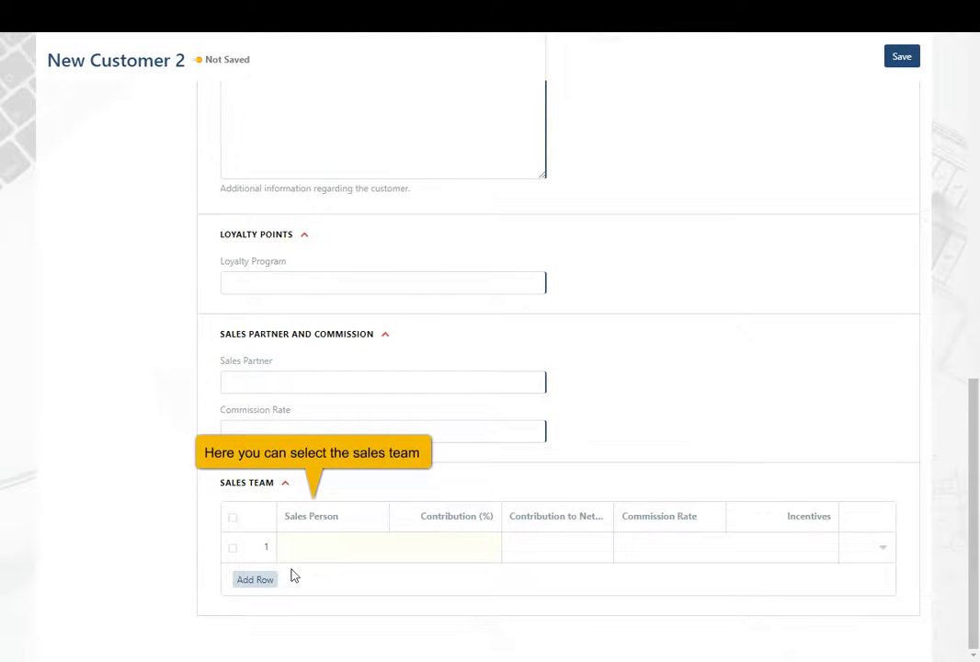
left_click(317, 548)
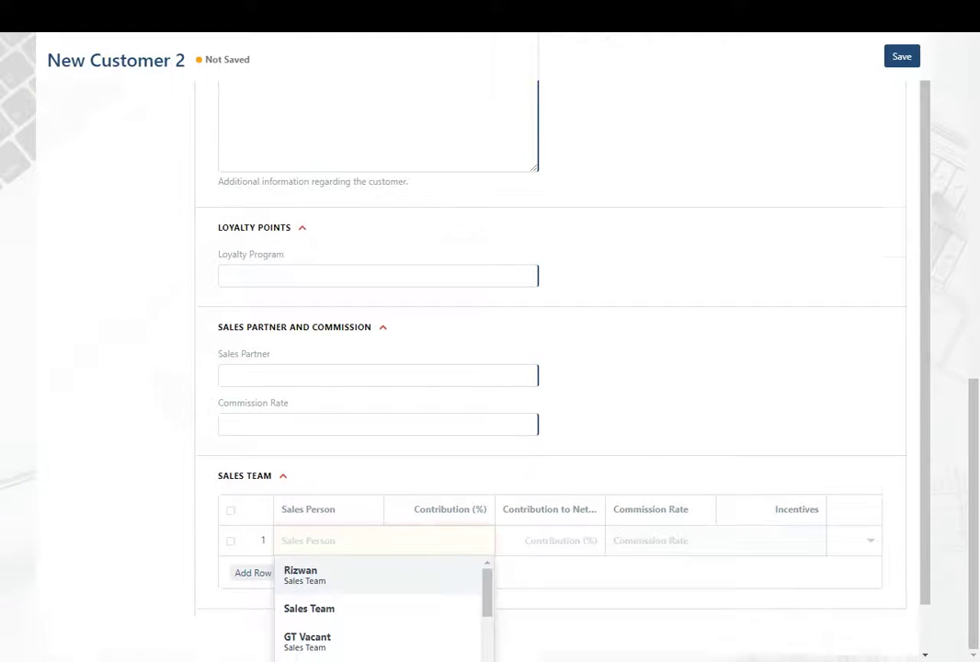
scroll(339, 579, "down", 3)
scroll(339, 579, "up", 3)
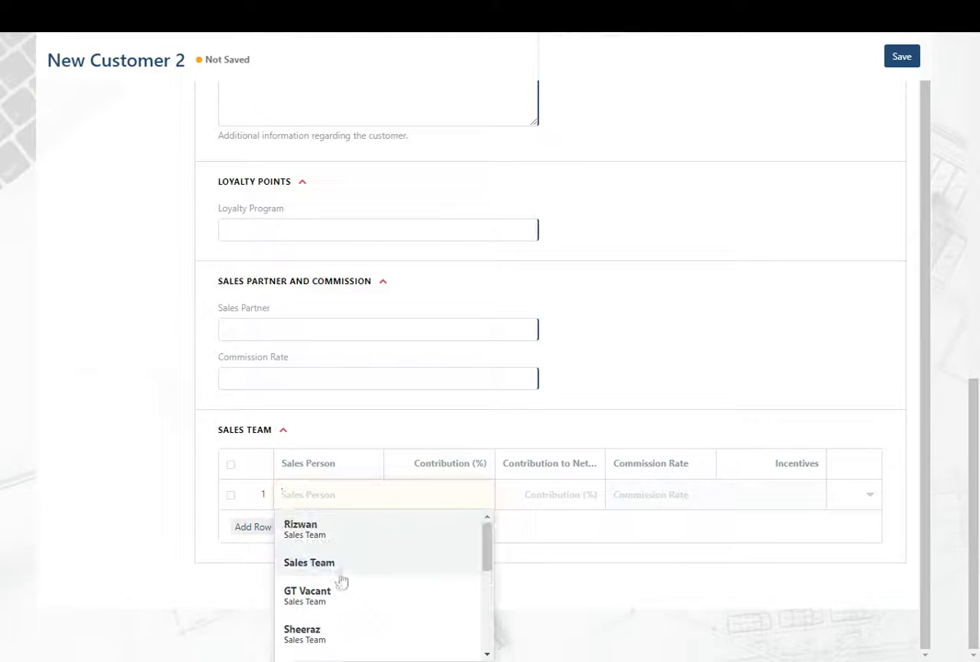
left_click(269, 508)
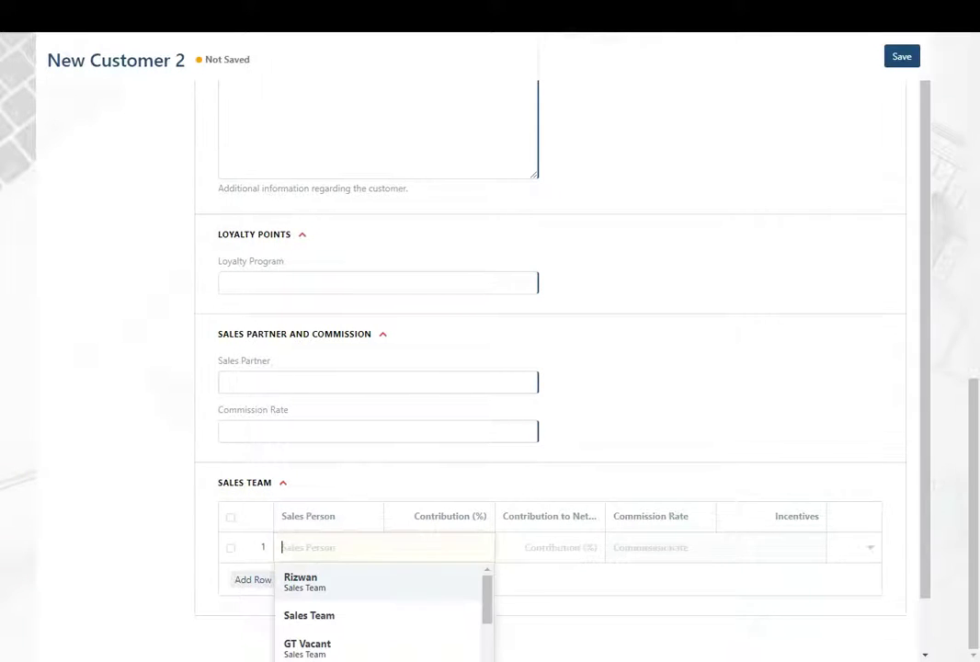
key("Escape")
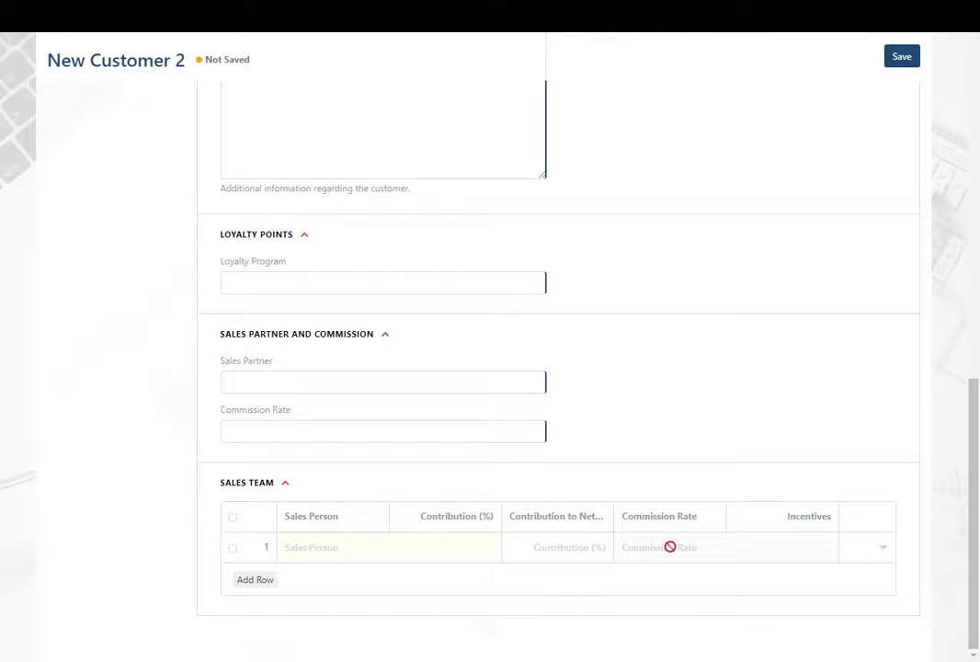
scroll(150, 557, "up", 10)
scroll(150, 558, "up", 3)
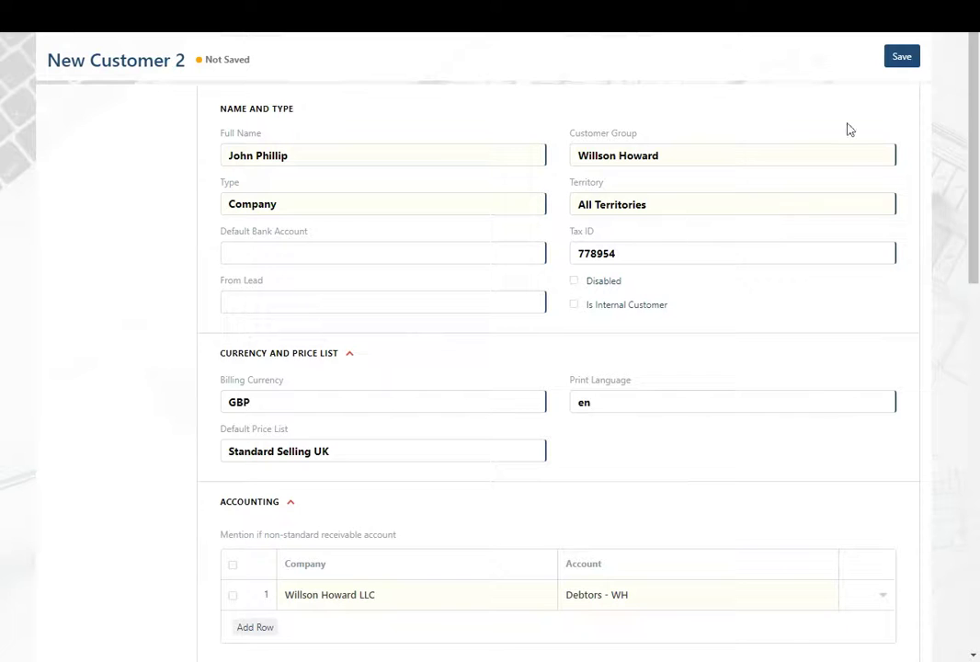
Save the new customer record
left_click(909, 57)
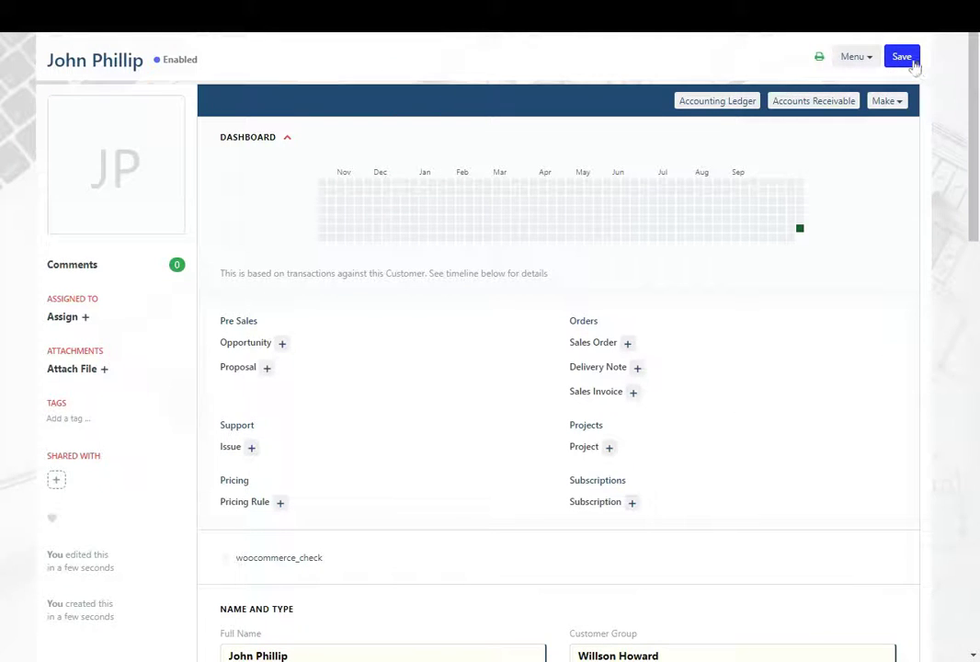
left_click(914, 63)
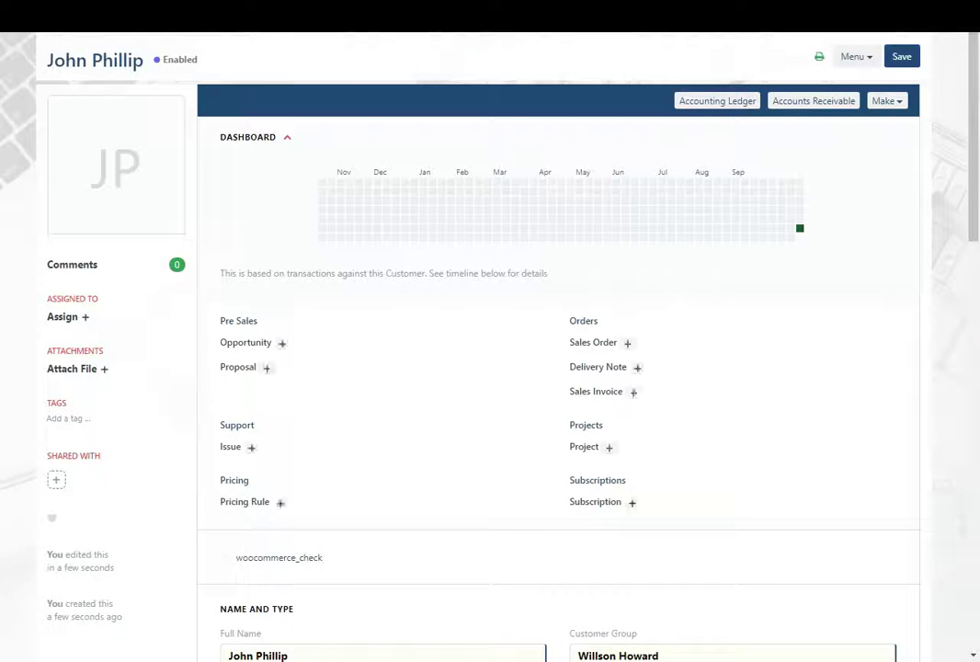